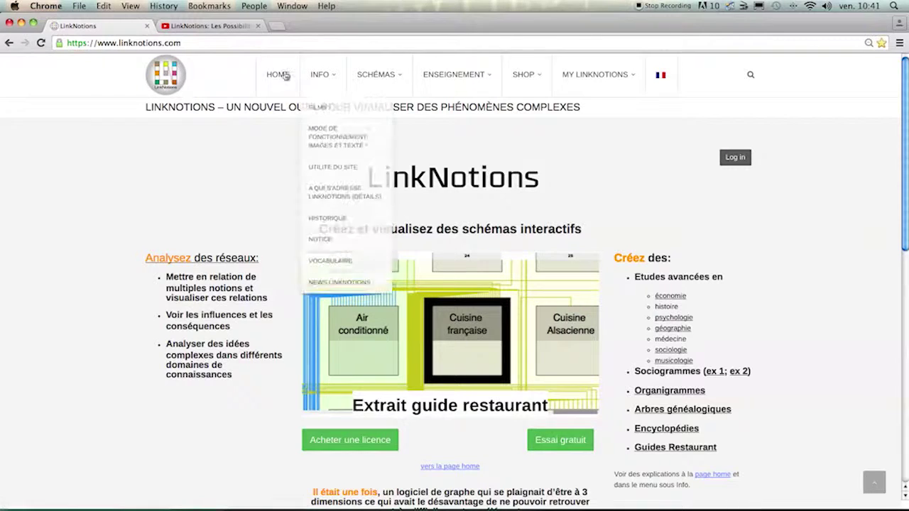
Go from the LinkNotions home page to the Guide Restaurant model and start a personal copy.
{"action": "left_click", "coordinate": [450, 466]}
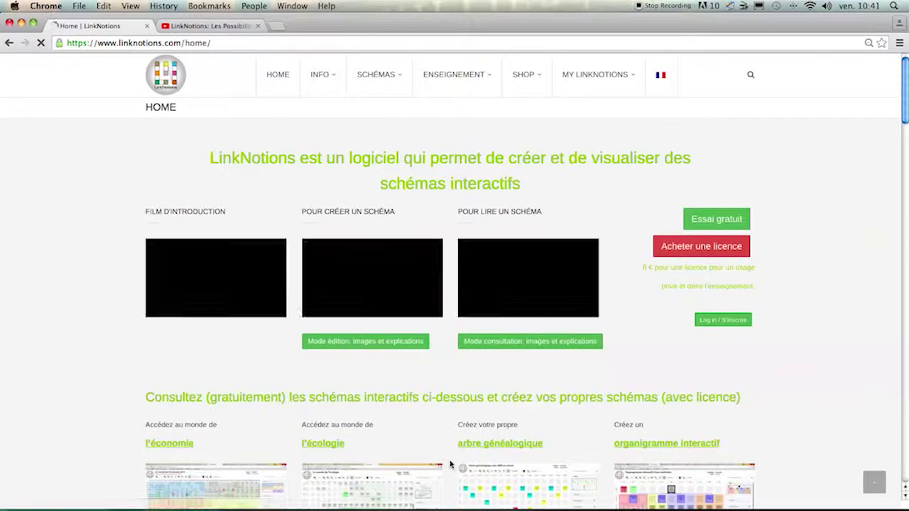
{"action": "scroll", "coordinate": [445, 422], "scroll_direction": "down", "scroll_amount": 5}
{"action": "scroll", "coordinate": [445, 420], "scroll_direction": "down", "scroll_amount": 8}
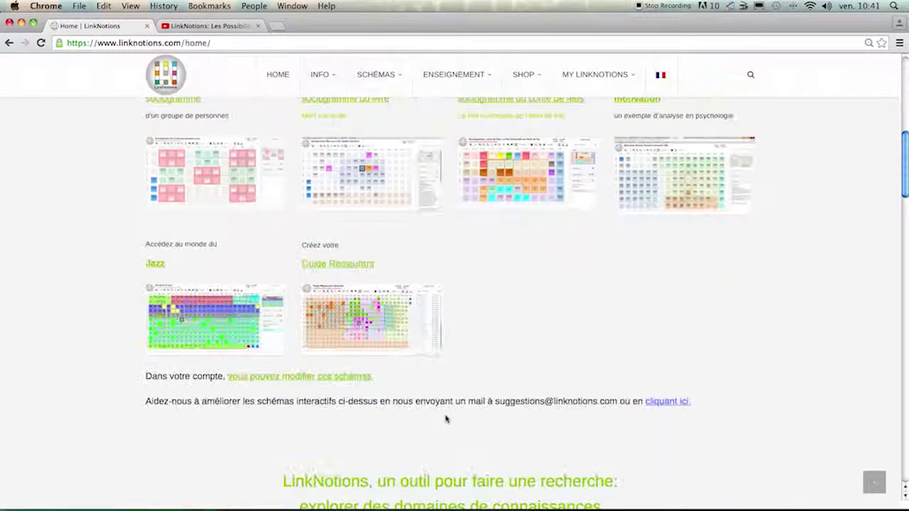
{"action": "left_click", "coordinate": [377, 301]}
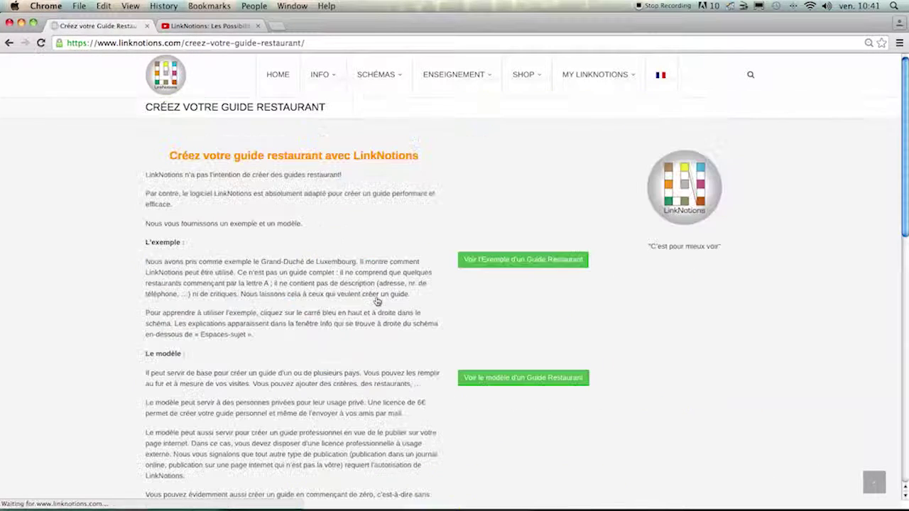
{"action": "left_click", "coordinate": [508, 378]}
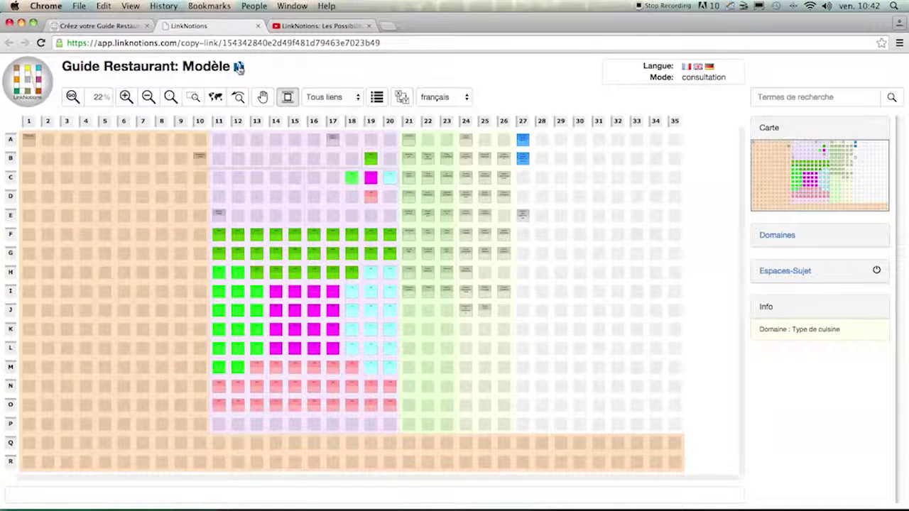
{"action": "left_click", "coordinate": [239, 67]}
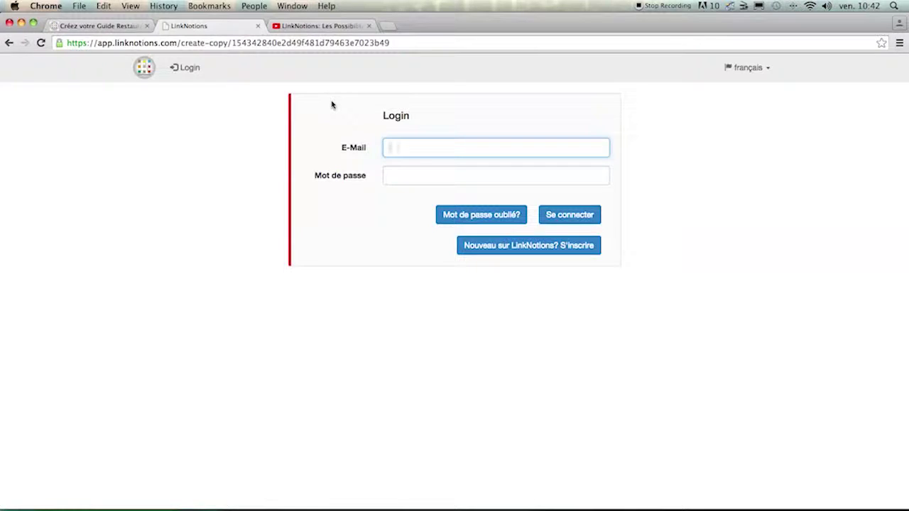
Log in with the saved e-mail and account password, then create the personal copy.
{"action": "left_click", "coordinate": [410, 162]}
{"action": "key", "text": "Tab"}
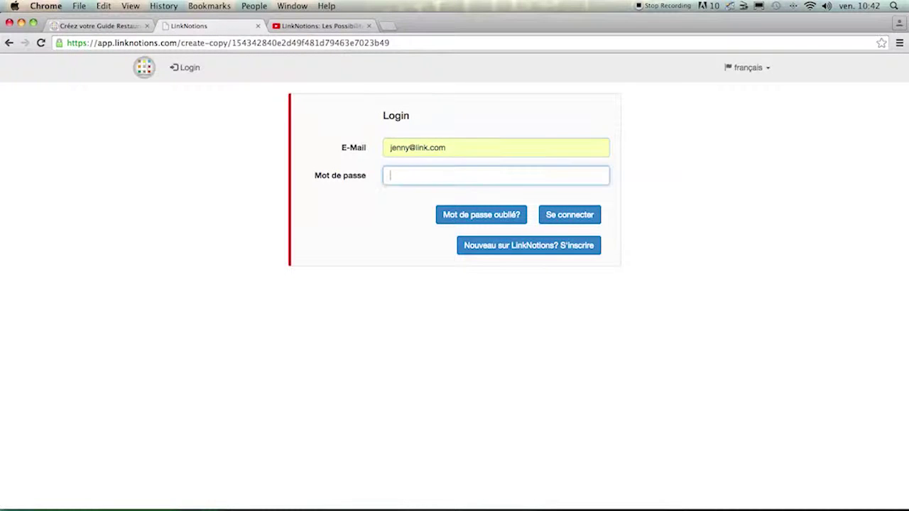
{"action": "type", "text": "********"}
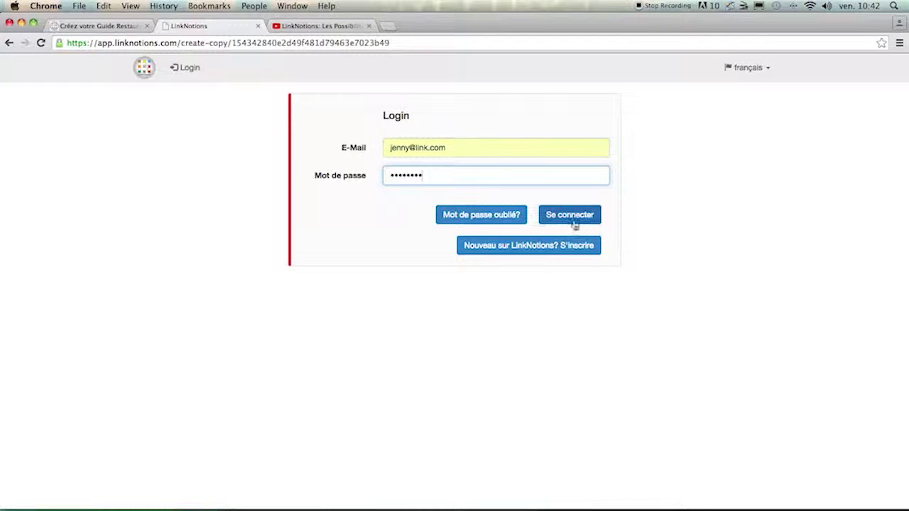
{"action": "left_click", "coordinate": [569, 214]}
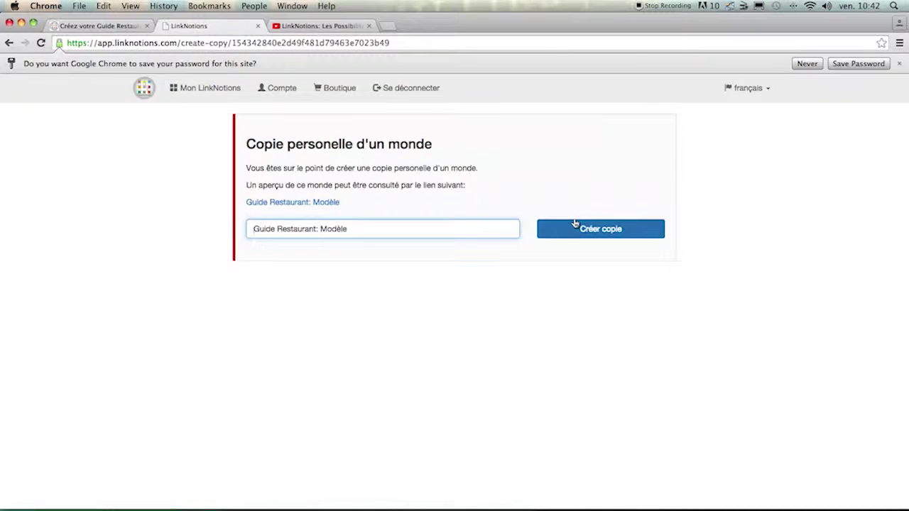
{"action": "left_click", "coordinate": [625, 230]}
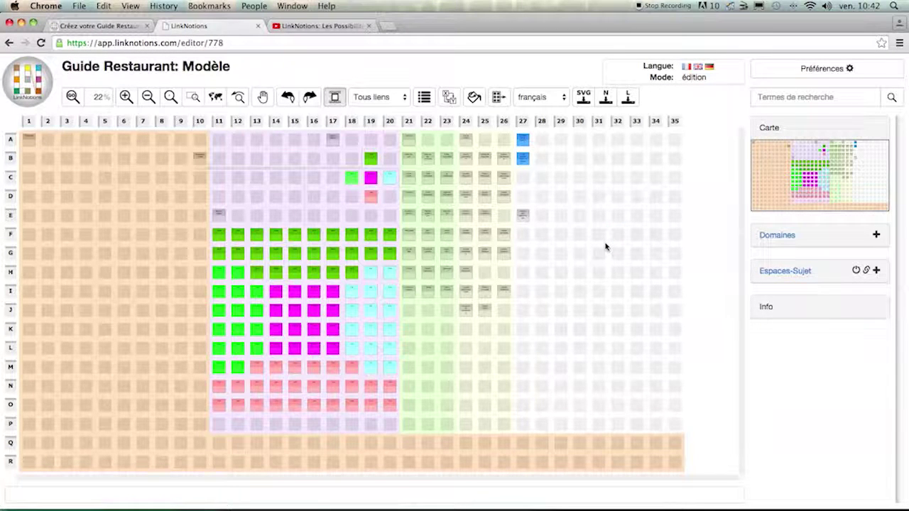
Open Guide Restaurant: Modèle for editing, list its domains, and drag a new notion onto D9.
{"action": "left_click", "coordinate": [47, 97]}
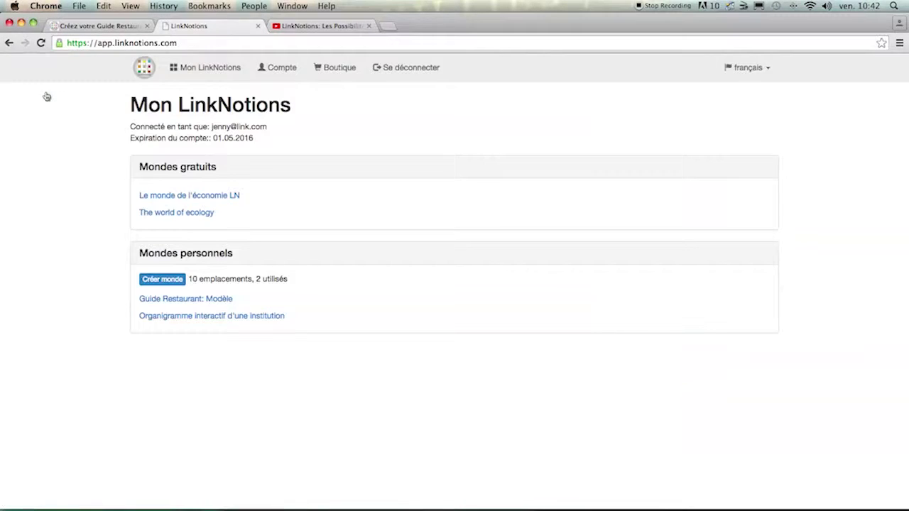
{"action": "mouse_move", "coordinate": [220, 302]}
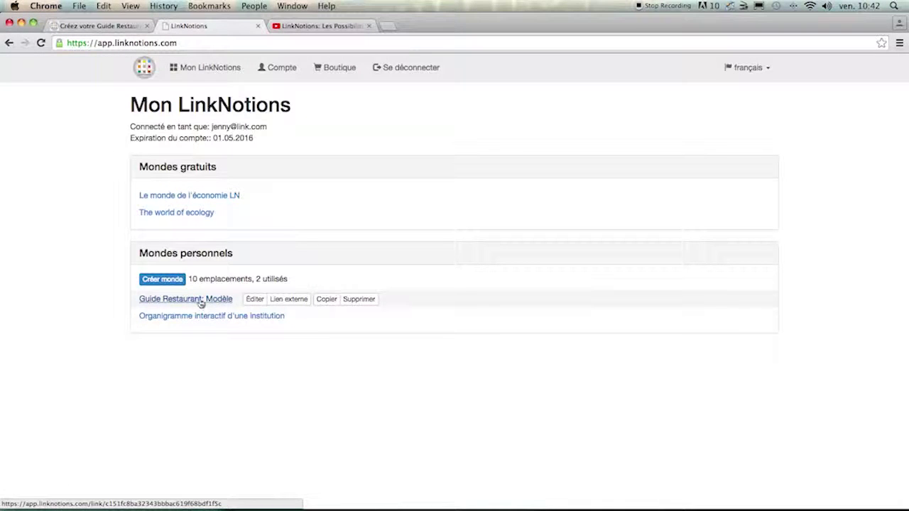
{"action": "left_click", "coordinate": [252, 299]}
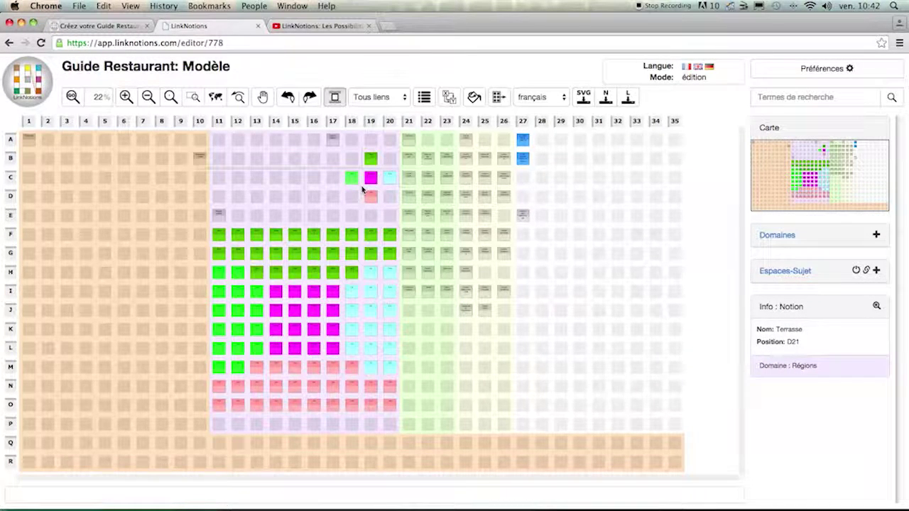
{"action": "left_click", "coordinate": [777, 235]}
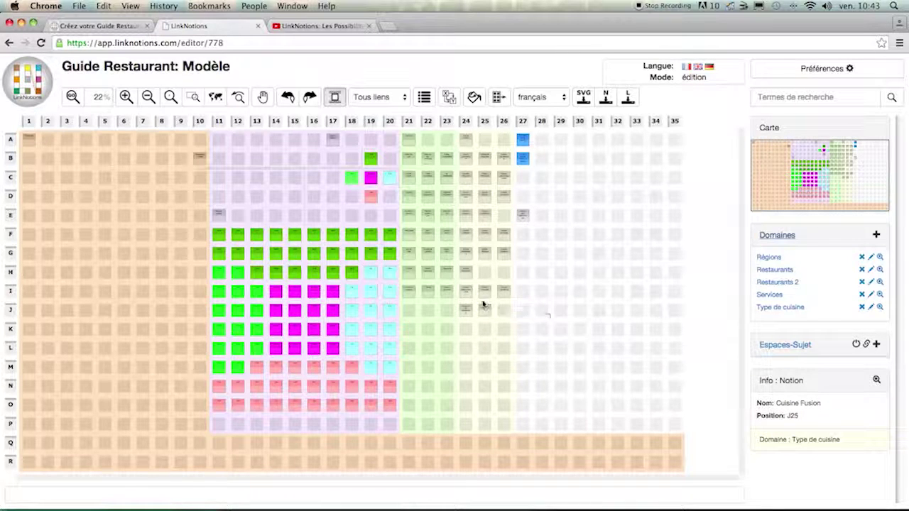
{"action": "left_click_drag", "start_coordinate": [482, 301], "coordinate": [180, 197]}
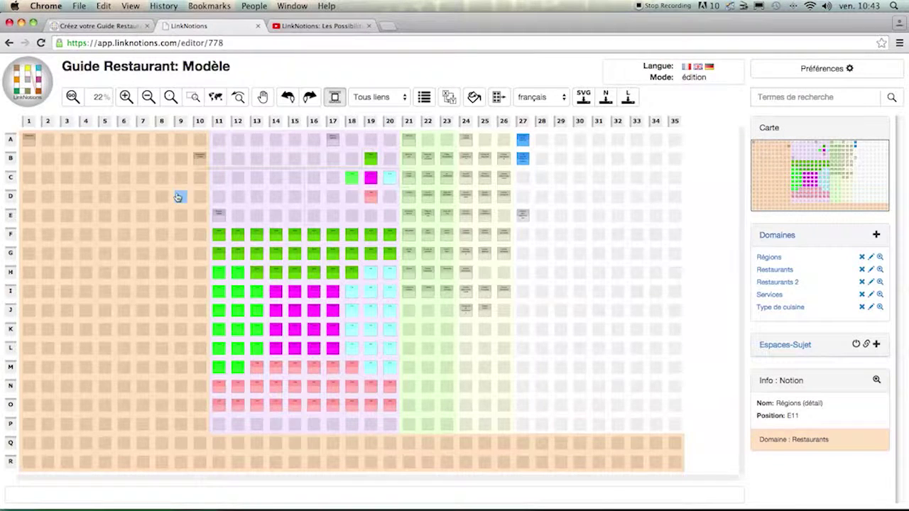
Create the notion 'Le gourmand' at D9 and open its properties form.
{"action": "type", "text": "Li gourmand"}
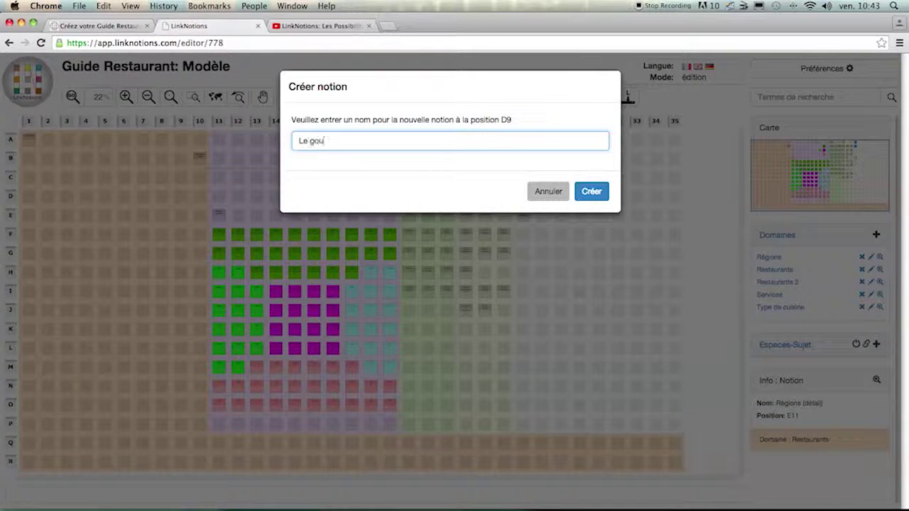
{"action": "left_click", "coordinate": [603, 193]}
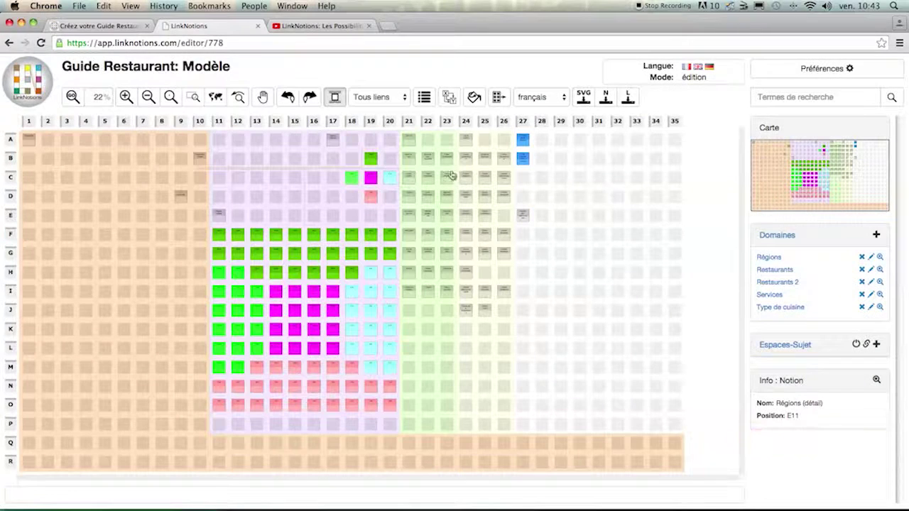
{"action": "left_click", "coordinate": [181, 197]}
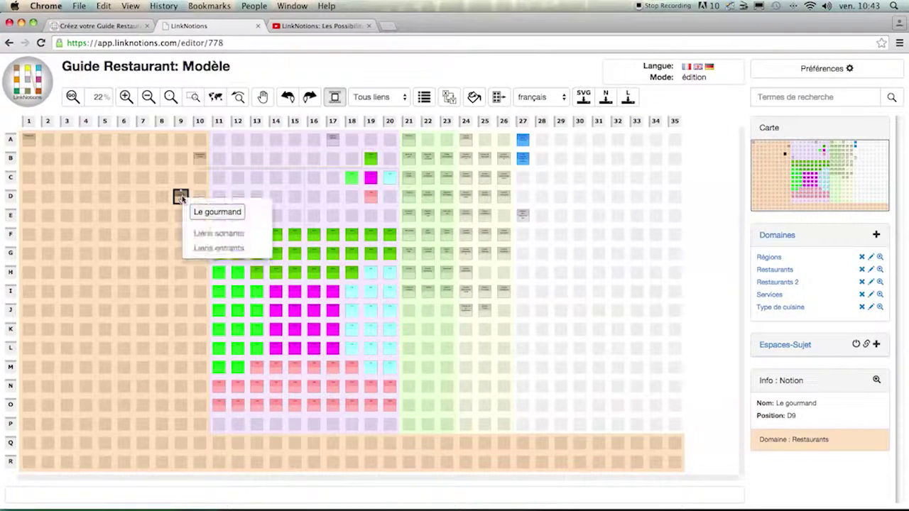
{"action": "left_click", "coordinate": [212, 211]}
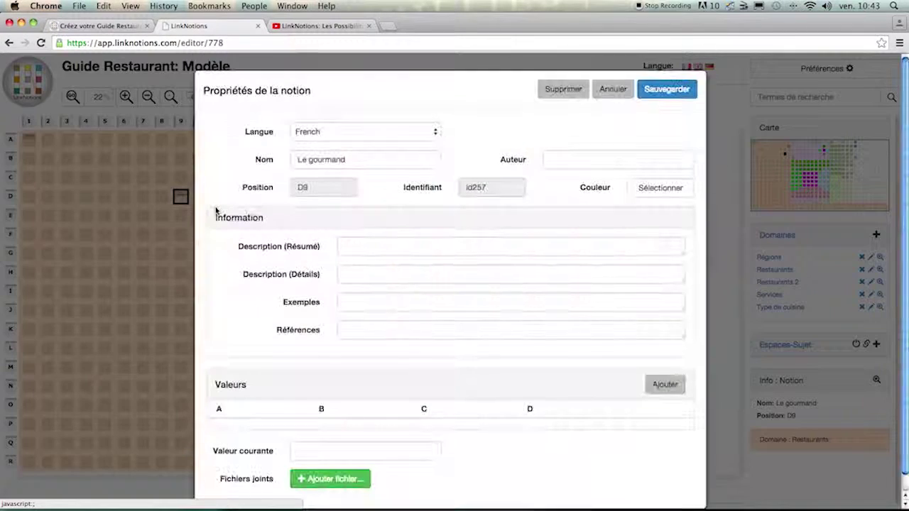
Give Le gourmand a summary with a phone number and street address, details 'commentaires', and save.
{"action": "scroll", "coordinate": [265, 236], "scroll_direction": "down", "scroll_amount": 1}
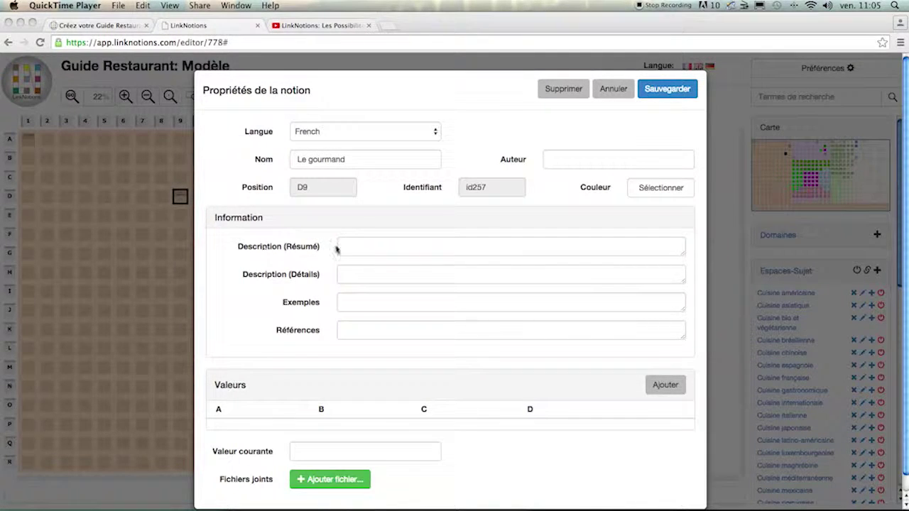
{"action": "left_click", "coordinate": [364, 246]}
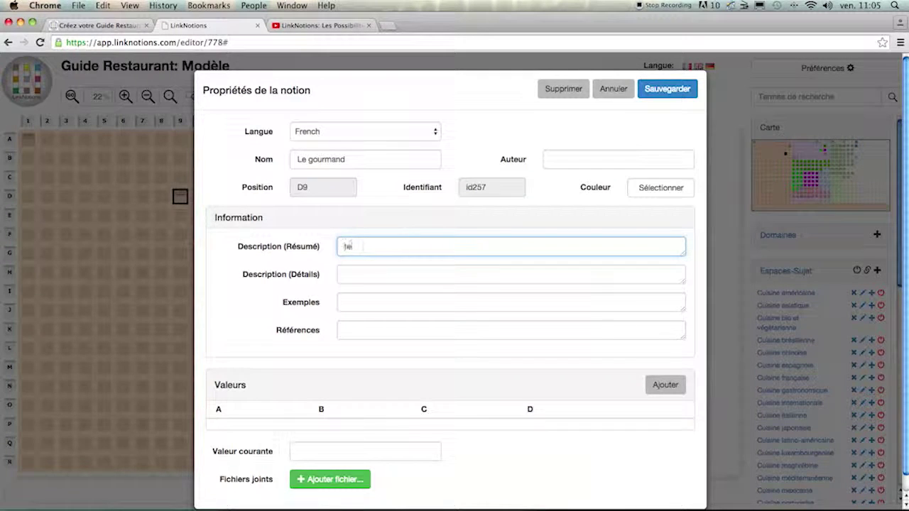
{"action": "key", "text": "Return"}
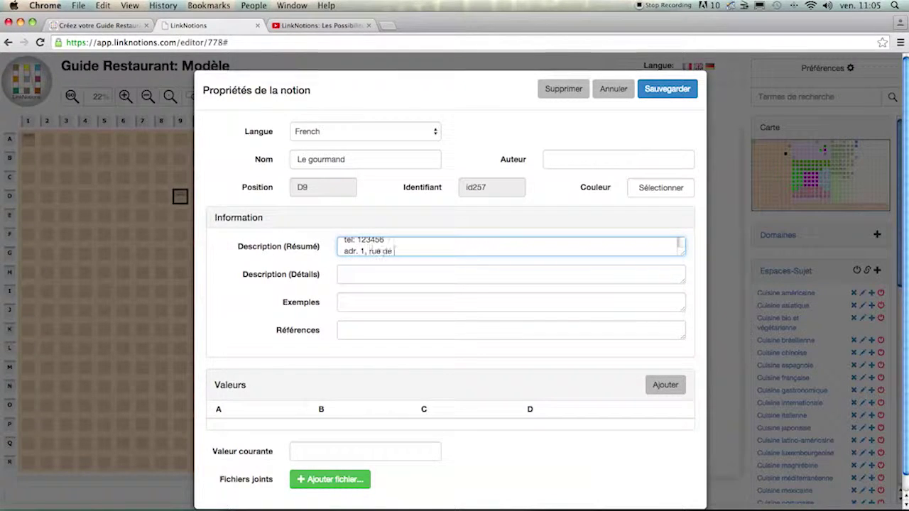
{"action": "left_click", "coordinate": [511, 274]}
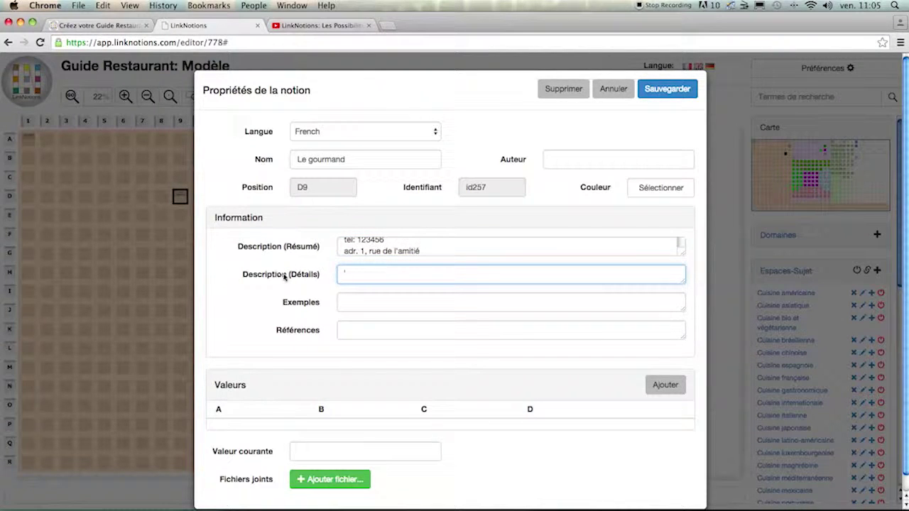
{"action": "type", "text": "commentaires"}
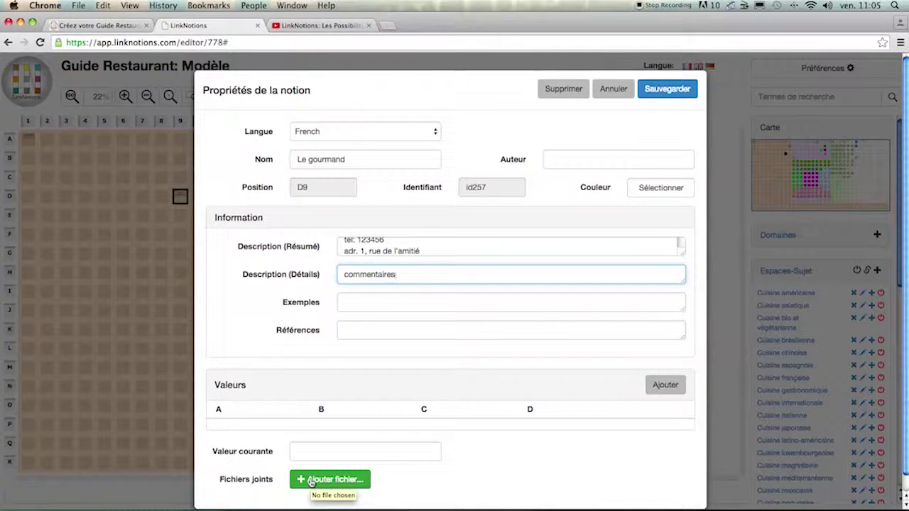
{"action": "left_click", "coordinate": [659, 90]}
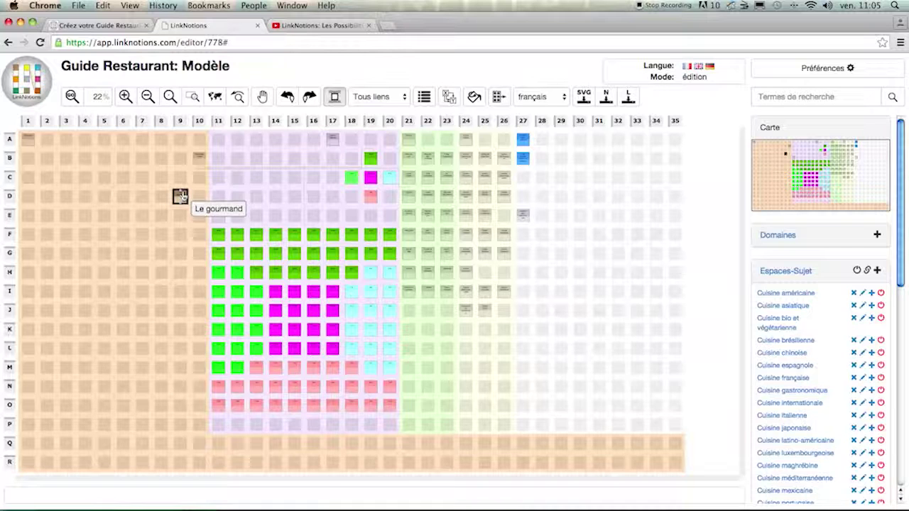
Collapse the Espaces-Sujet list, then view and close Le gourmand's Info : Notion popup.
{"action": "left_click", "coordinate": [801, 271]}
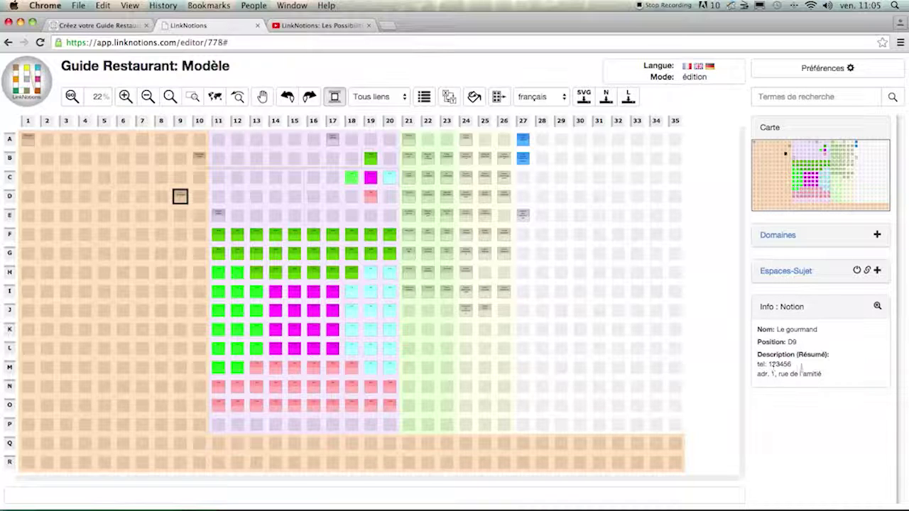
{"action": "left_click", "coordinate": [877, 308]}
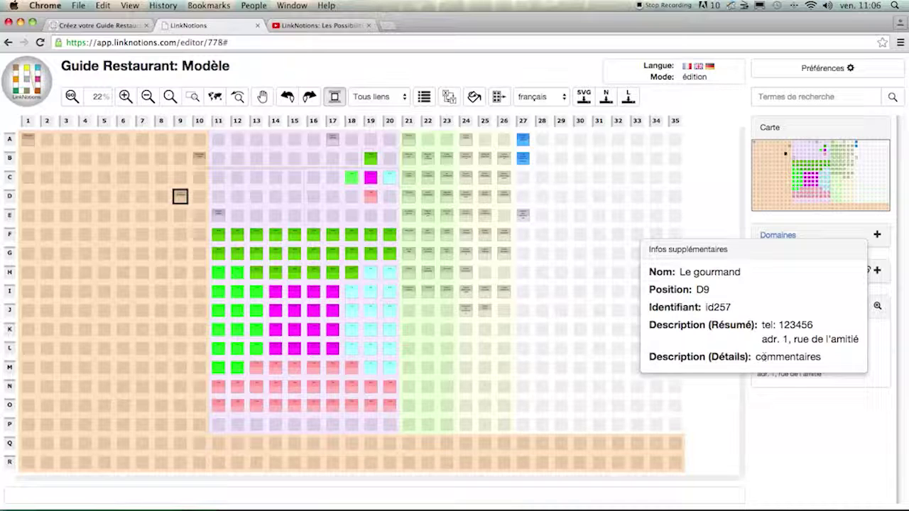
{"action": "left_click", "coordinate": [849, 433]}
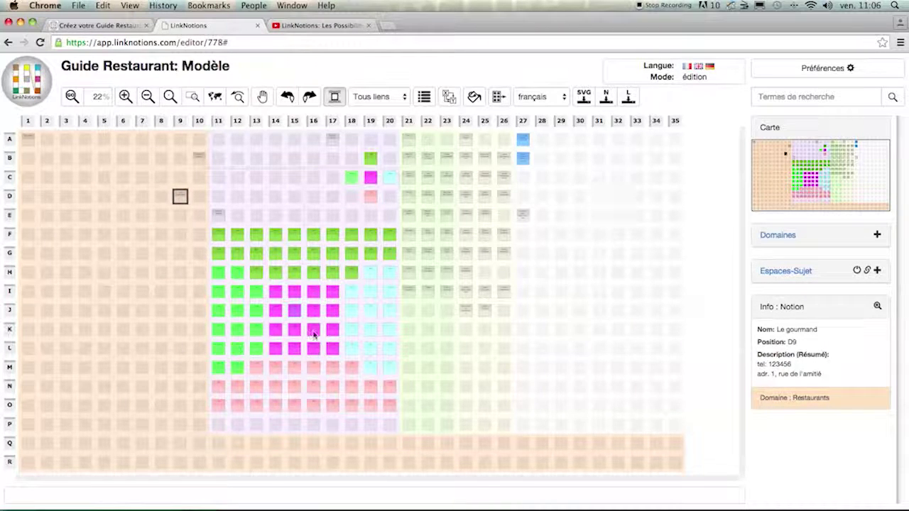
Link Le gourmand (D9) to Cuisine française (C24) with a new red link type 'cuisine'.
{"action": "left_click", "coordinate": [466, 179]}
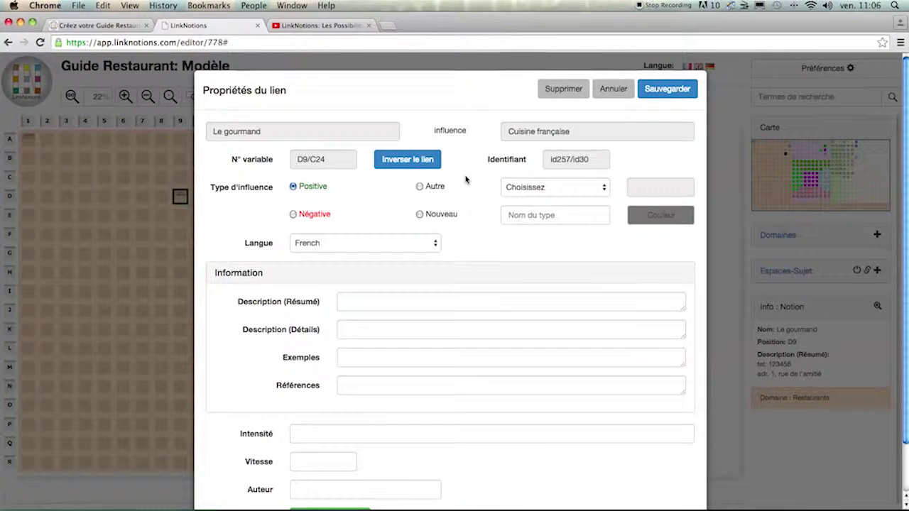
{"action": "left_click", "coordinate": [605, 189]}
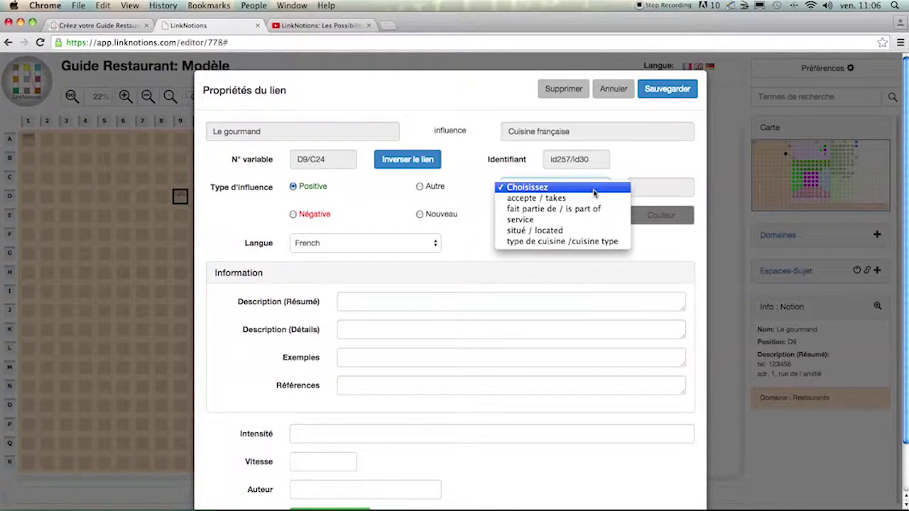
{"action": "left_click", "coordinate": [594, 242]}
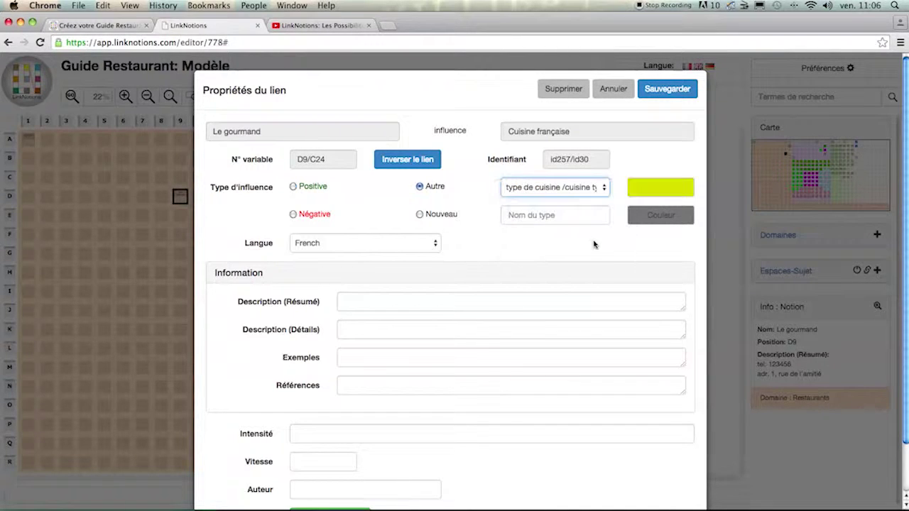
{"action": "left_click", "coordinate": [419, 214]}
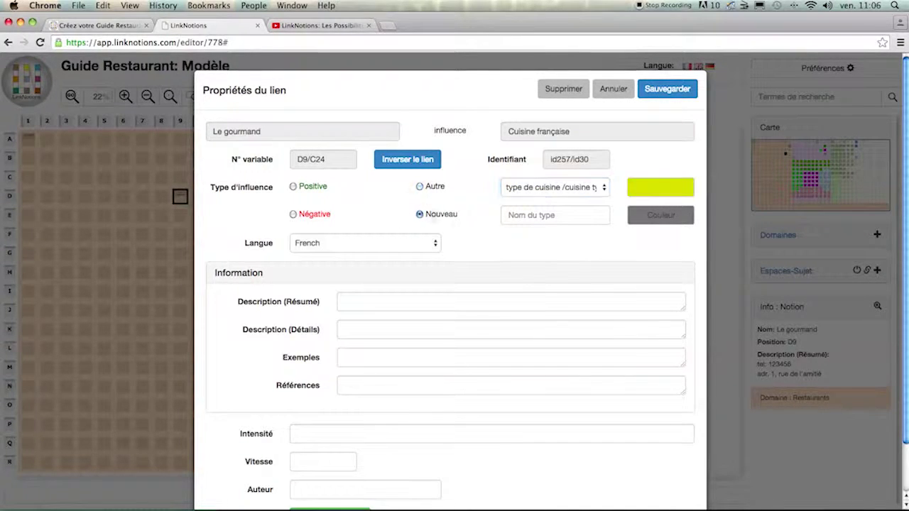
{"action": "left_click", "coordinate": [520, 215]}
{"action": "type", "text": "cuisine"}
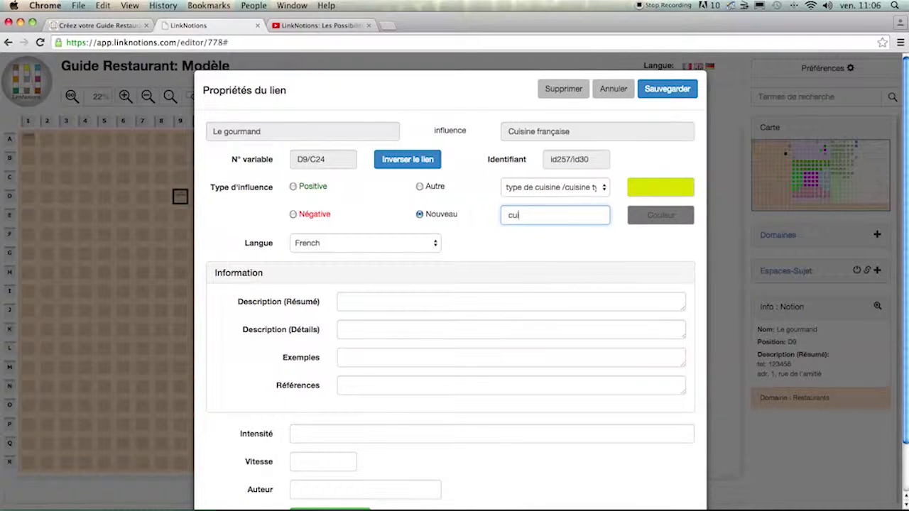
{"action": "left_click", "coordinate": [686, 220]}
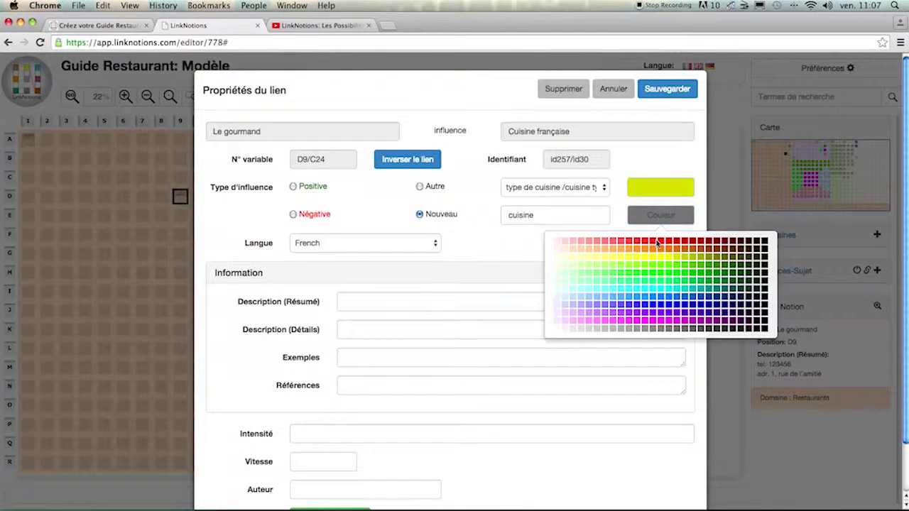
{"action": "left_click", "coordinate": [658, 243]}
{"action": "left_click", "coordinate": [660, 215]}
{"action": "left_click", "coordinate": [661, 243]}
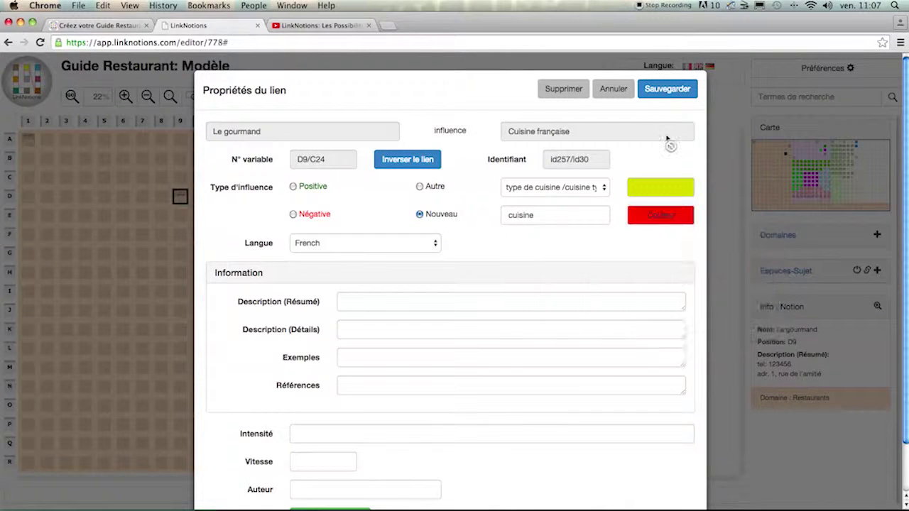
{"action": "left_click", "coordinate": [667, 89]}
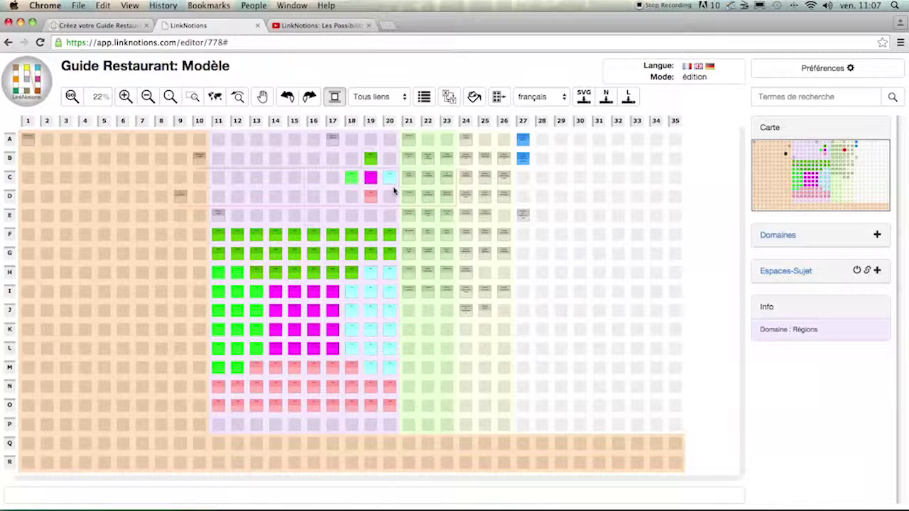
Add the Le gourmand notion at D9 to the Cuisine française subject space.
{"action": "left_click", "coordinate": [772, 272]}
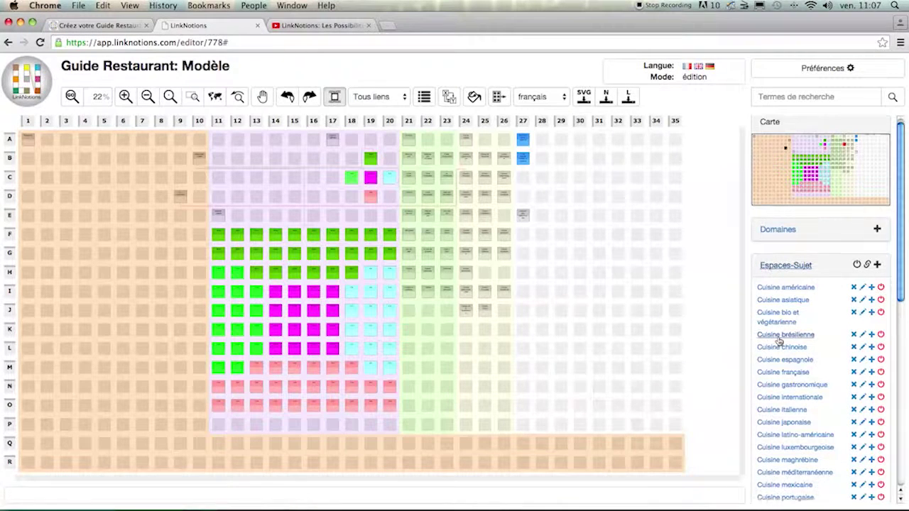
{"action": "scroll", "coordinate": [780, 336], "scroll_direction": "down", "scroll_amount": 1}
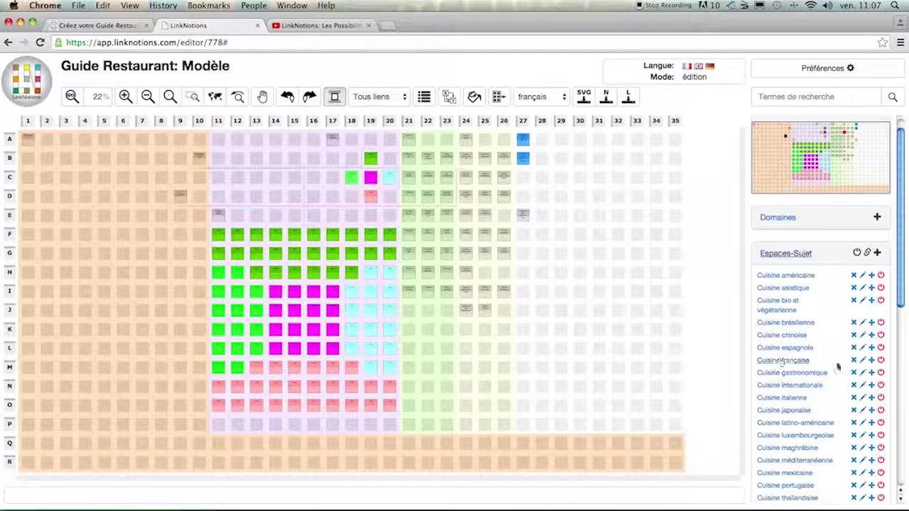
{"action": "left_click", "coordinate": [872, 361]}
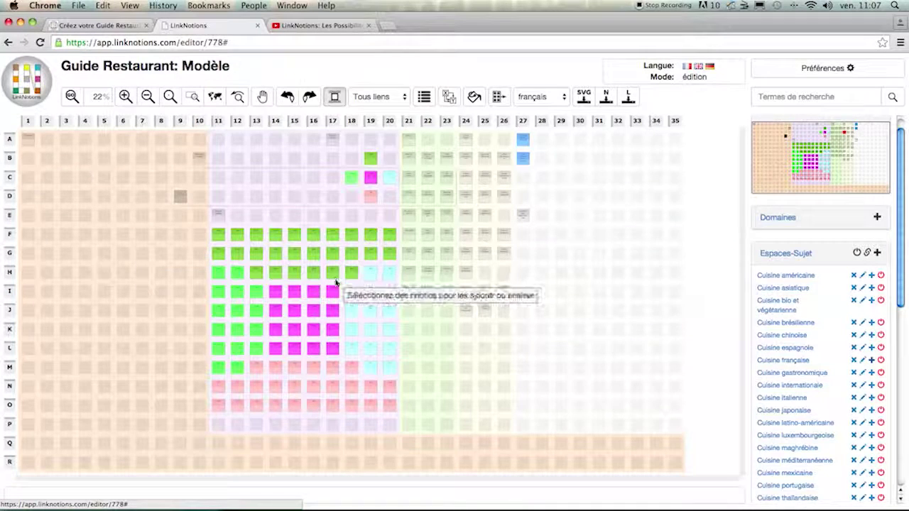
{"action": "left_click", "coordinate": [181, 197]}
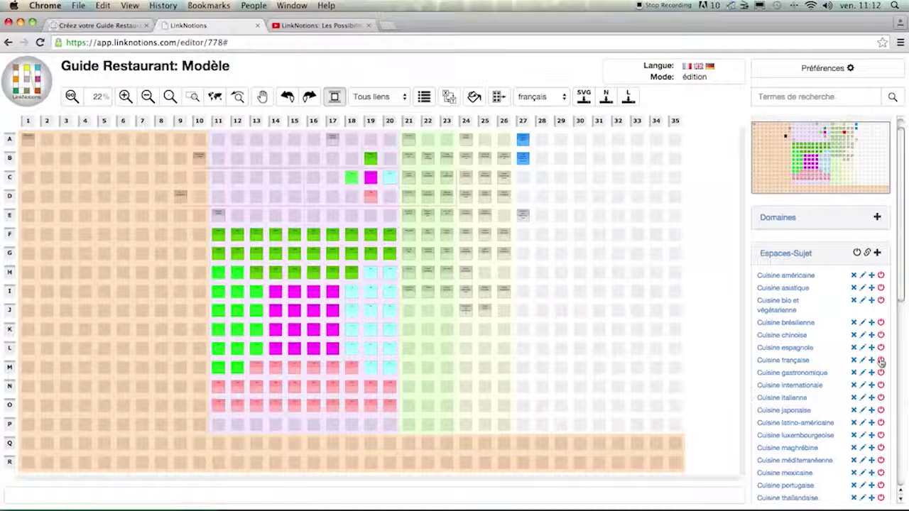
{"action": "left_click", "coordinate": [880, 361]}
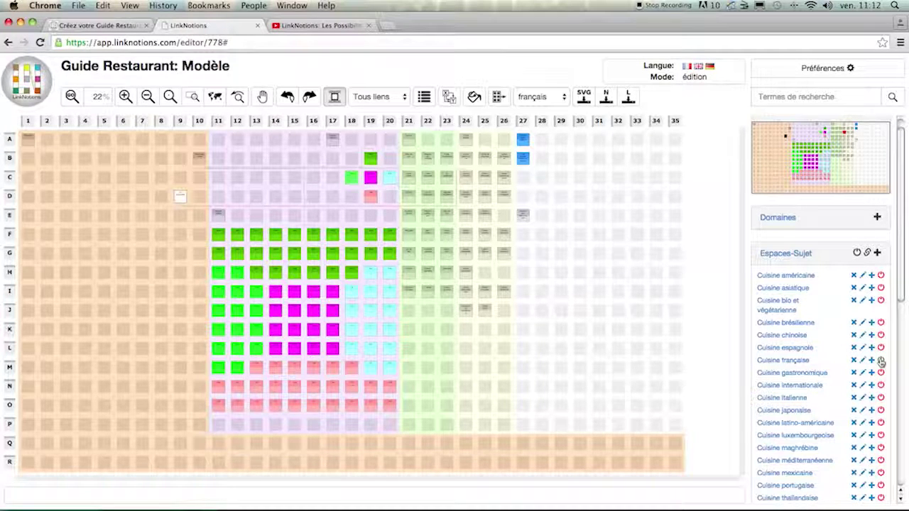